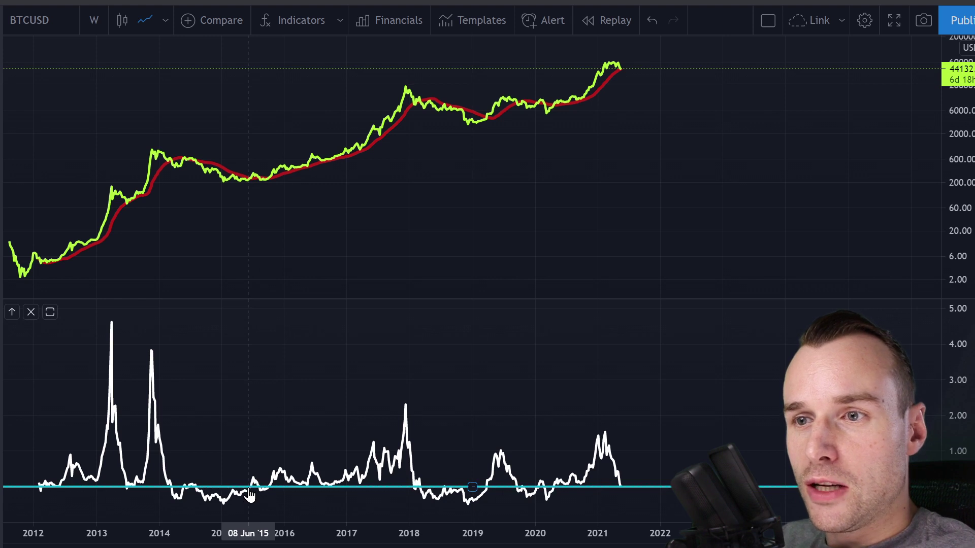
scroll(245, 223, "up", 5)
scroll(274, 226, "left", 5)
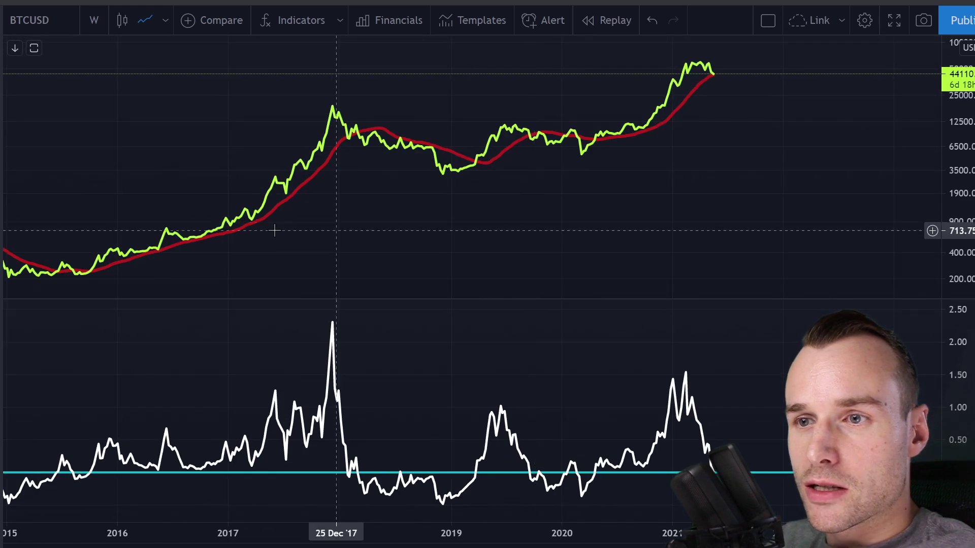
scroll(204, 300, "up", 3)
left_click_drag(150, 320, 402, 285)
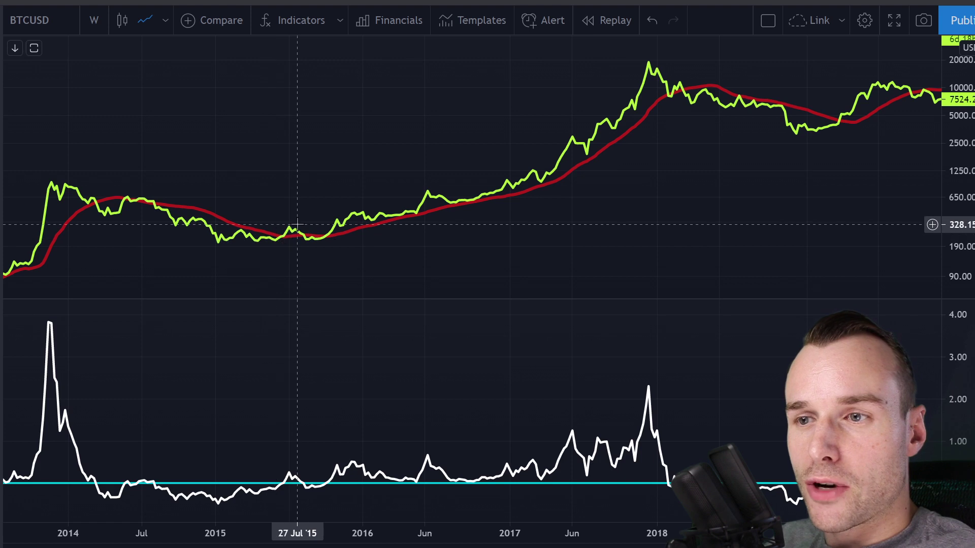
left_click_drag(401, 267, 304, 270)
scroll(304, 270, "down", 10)
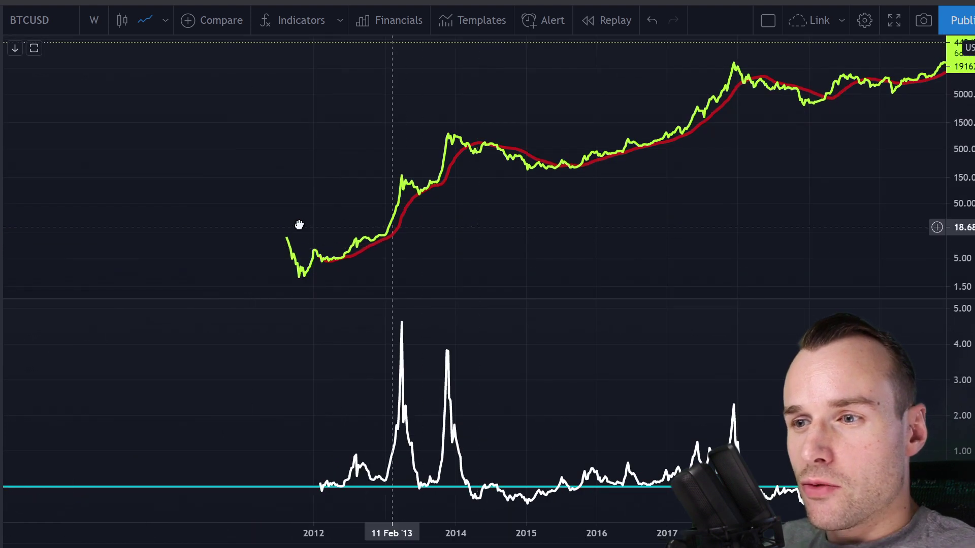
left_click_drag(265, 245, 243, 245)
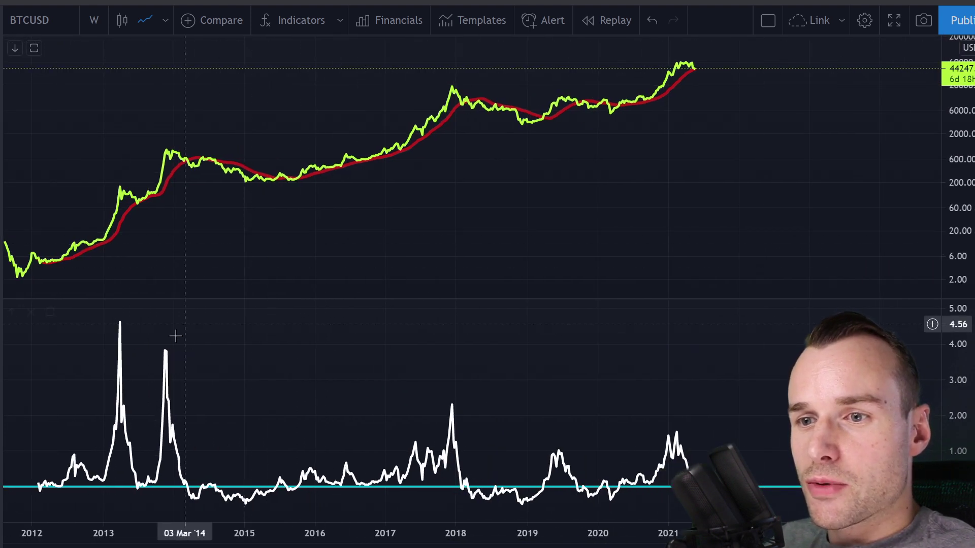
left_click_drag(148, 319, 194, 208)
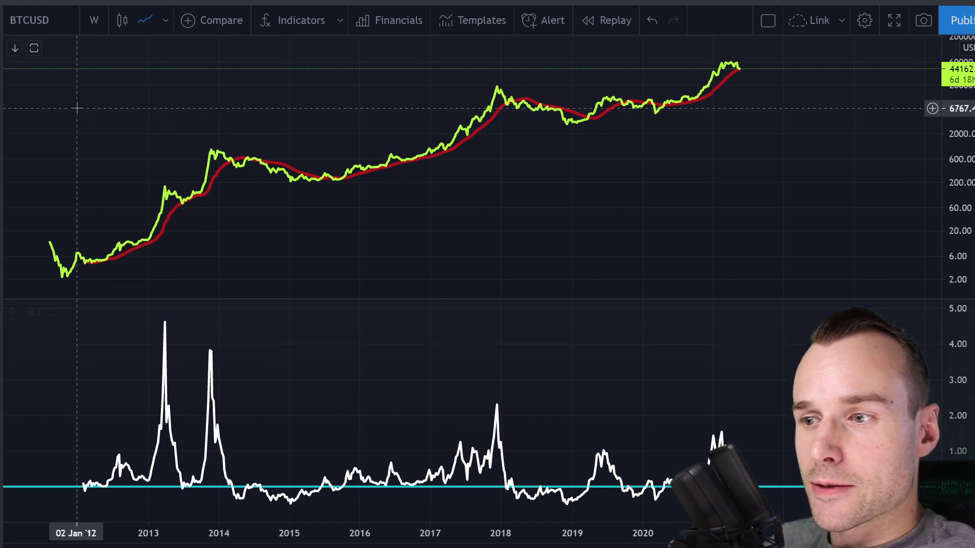
left_click(136, 327)
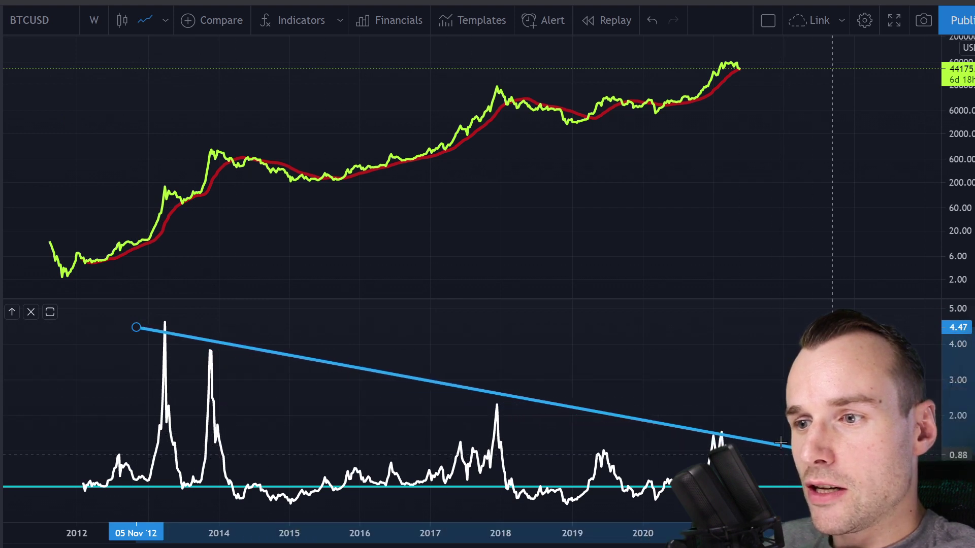
- Draw the oscillator trend line from the 2013 peak, ending it at November 2023
left_click(825, 443)
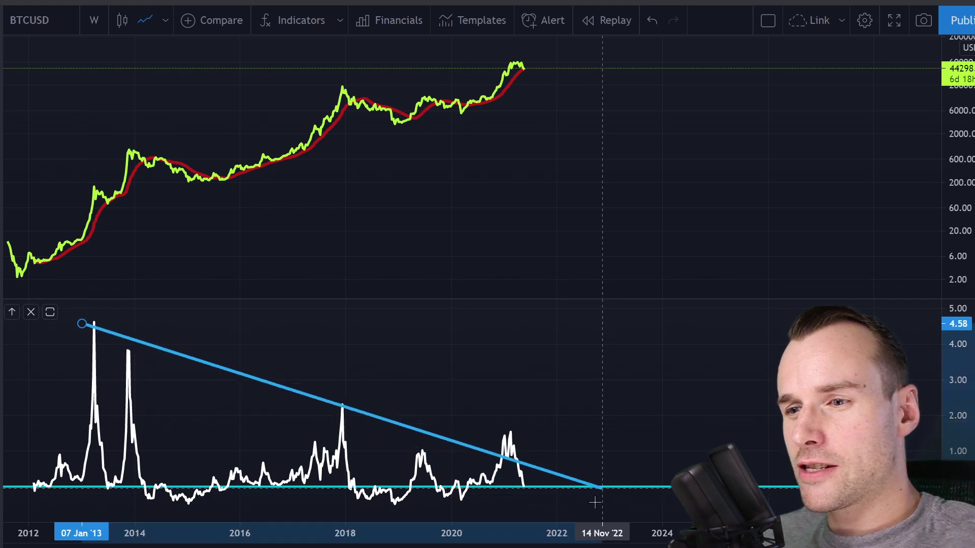
left_click(654, 469)
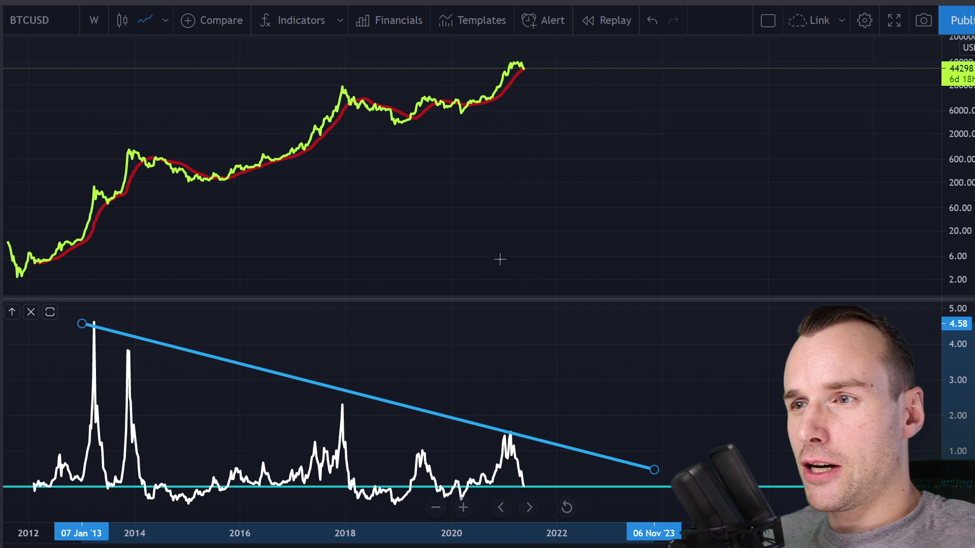
- Zoom and pan the chart to review the oscillator trend line across 2013–2021
scroll(455, 185, "up", 2)
scroll(209, 215, "up", 2)
left_click_drag(208, 215, 562, 215)
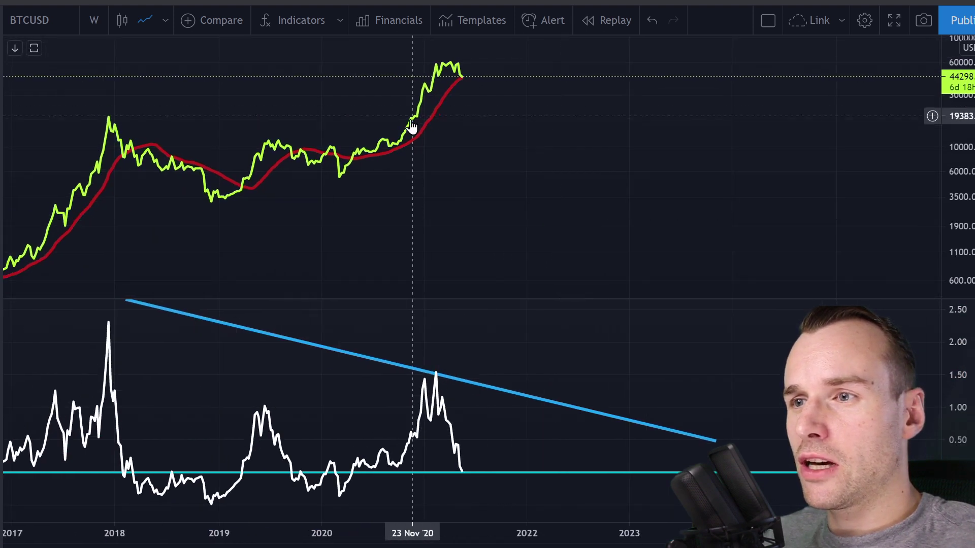
scroll(280, 253, "up", 2)
scroll(280, 252, "down", 3)
scroll(351, 95, "up", 4)
scroll(143, 172, "up", 3)
left_click_drag(144, 172, 416, 182)
left_click_drag(113, 276, 570, 233)
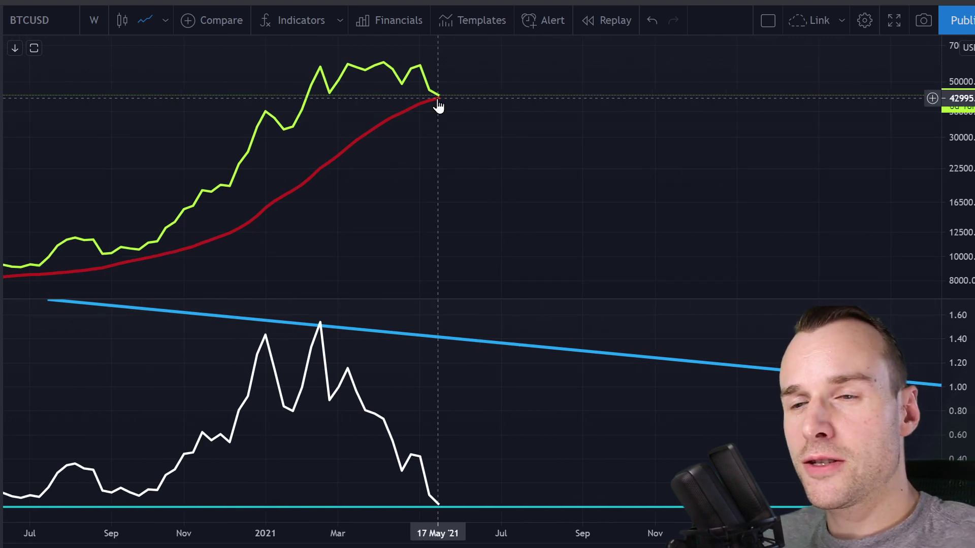
scroll(379, 390, "down", 5)
left_click_drag(518, 390, 300, 387)
scroll(301, 391, "down", 4)
scroll(301, 390, "down", 2)
left_click_drag(533, 394, 493, 437)
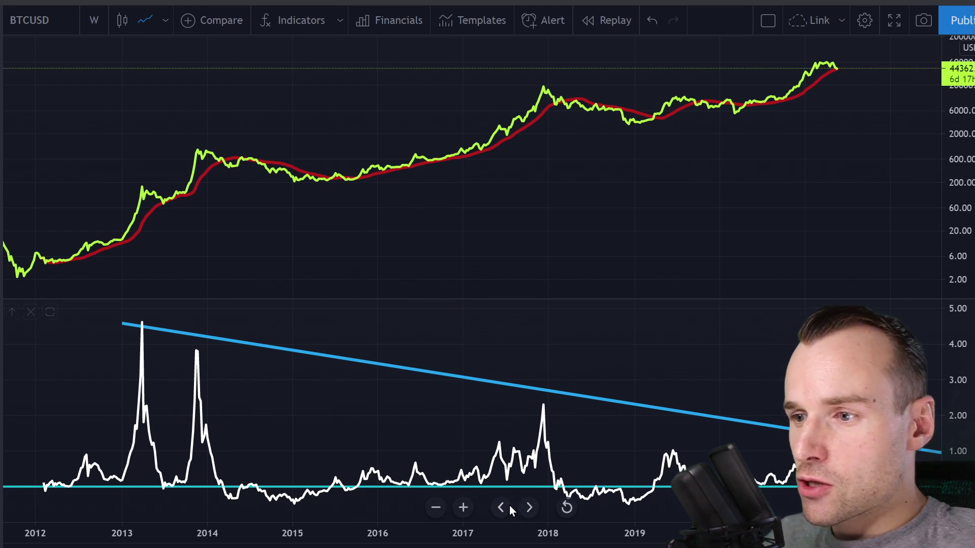
- Add a horizontal level below the oscillator baseline and pan the chart to review it
left_click(382, 504)
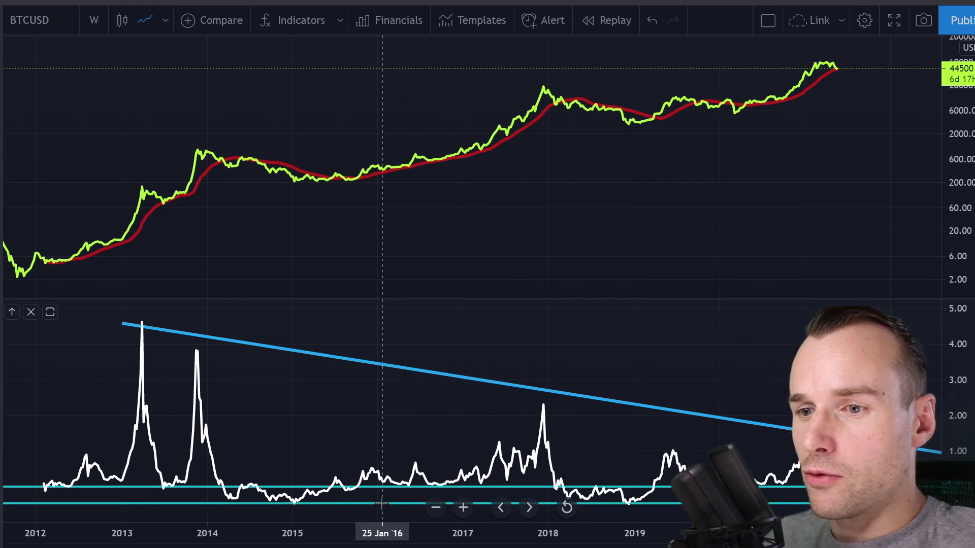
scroll(490, 201, "up", 5)
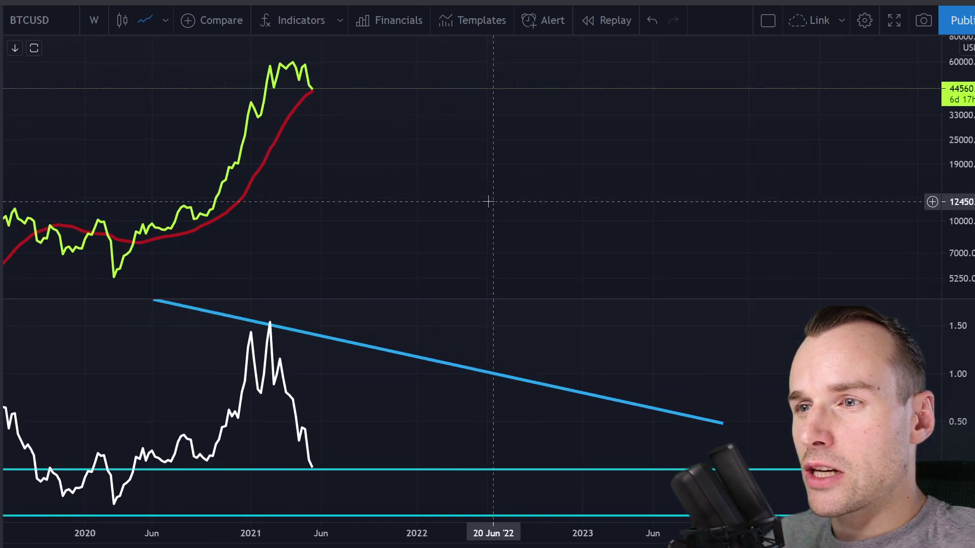
left_click_drag(356, 168, 433, 109)
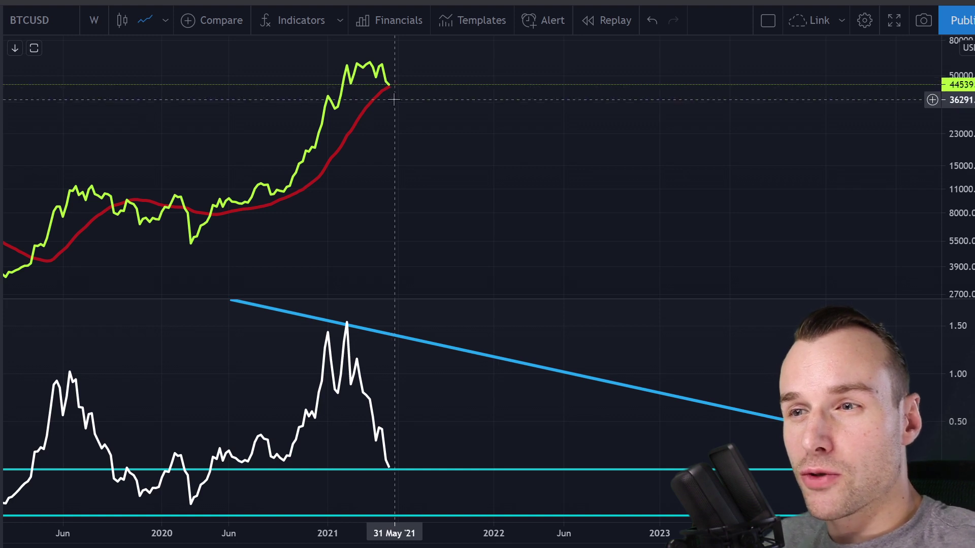
left_click_drag(392, 91, 371, 89)
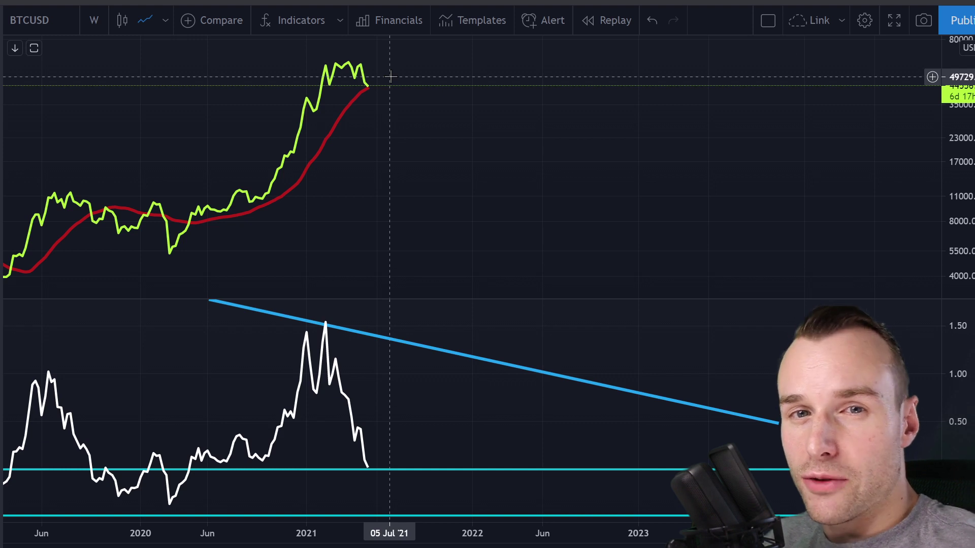
scroll(396, 229, "down", 5)
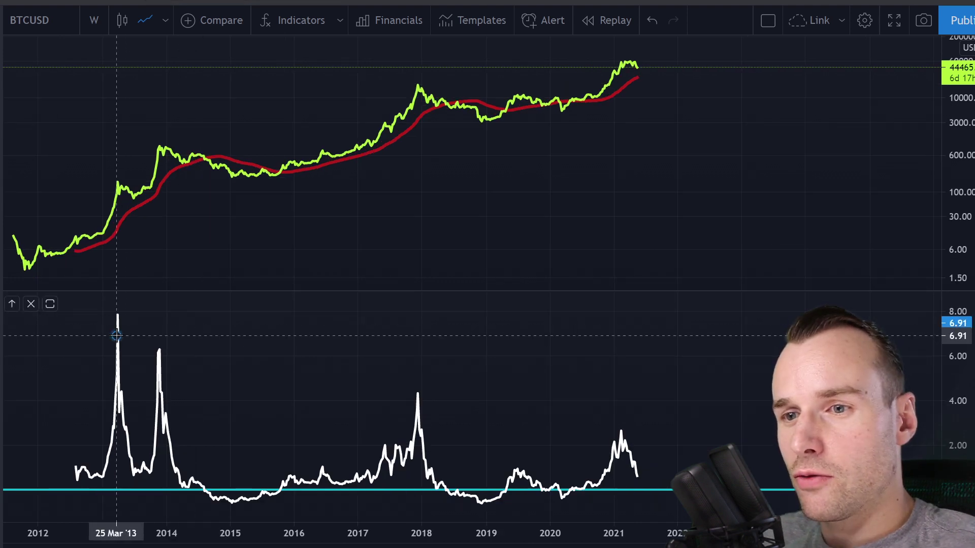
- Draw a trend line from the 2013 oscillator peak and add a horizontal level just below the baseline
left_click(116, 336)
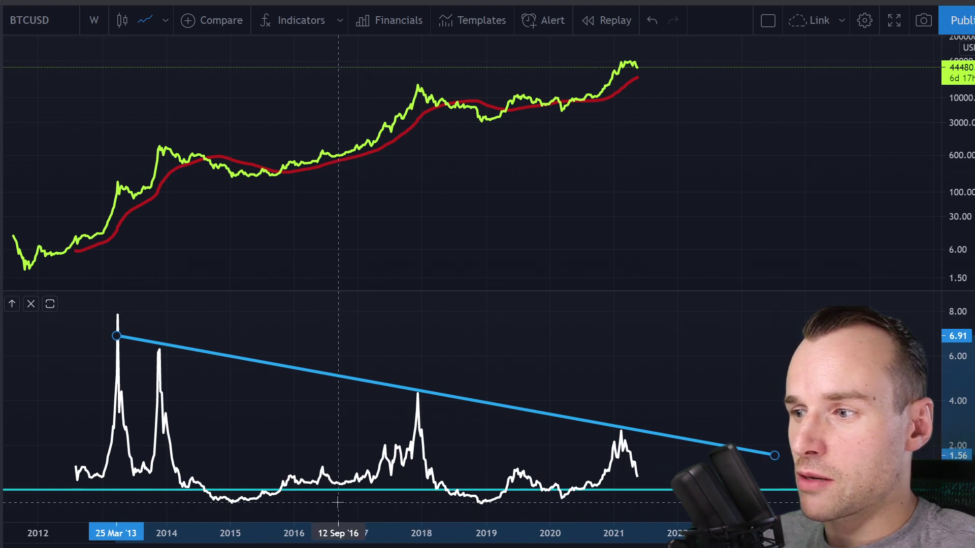
left_click(334, 504)
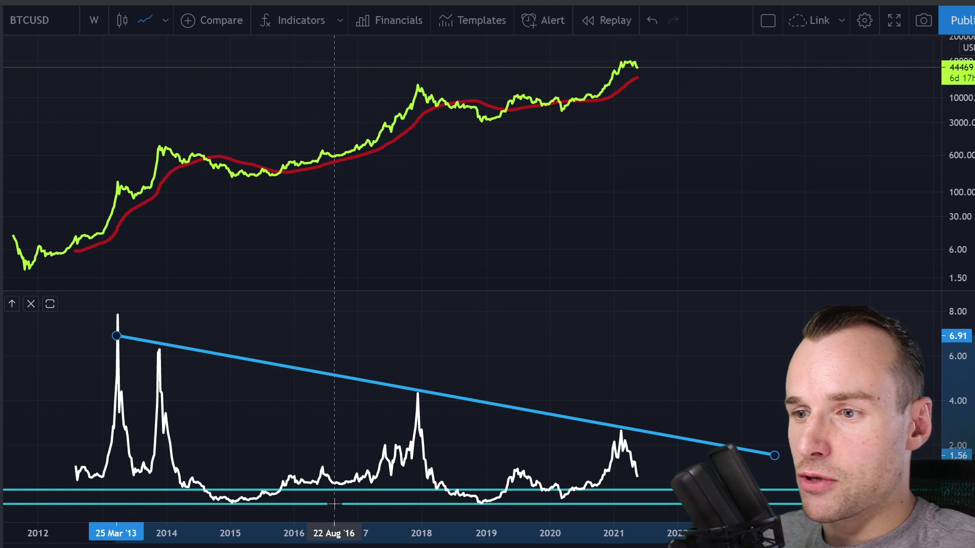
left_click(639, 483)
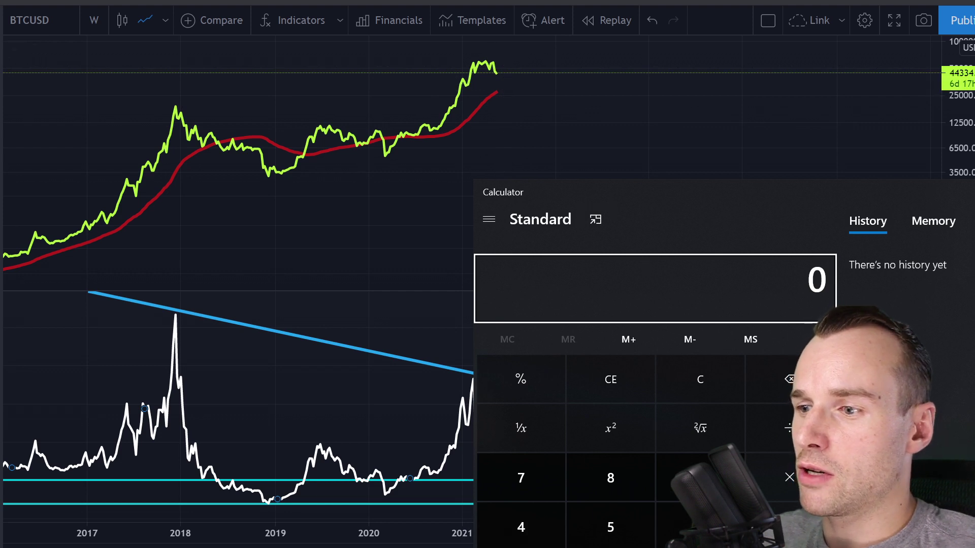
- Calculate 33000 × 0.6 = 19,800 in Calculator, then move it aside and return to the chart
type("33")
type("000*")
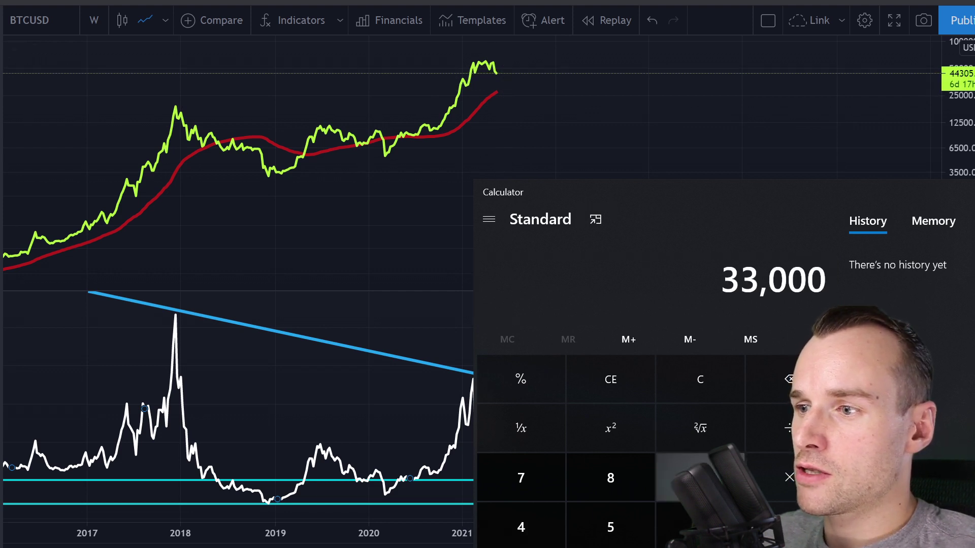
type("0.6")
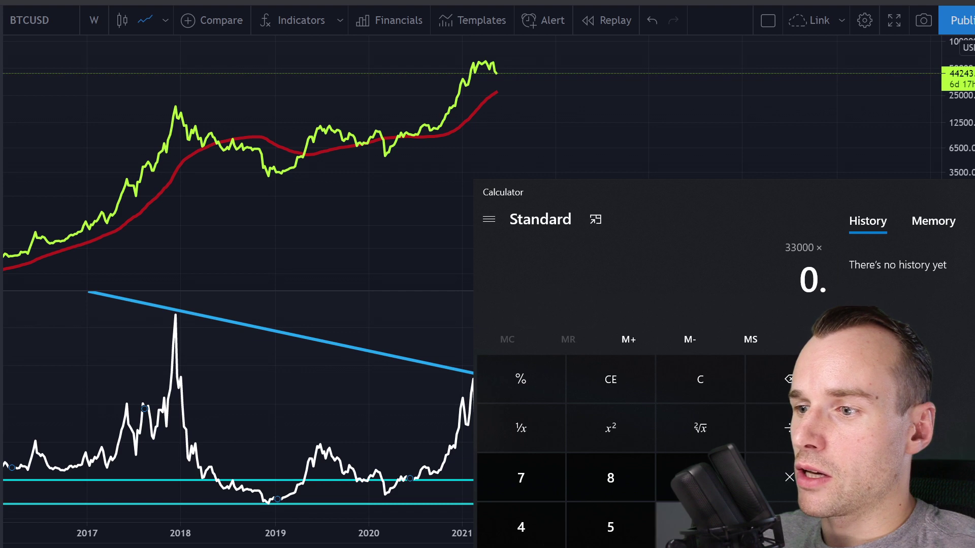
key("Return")
left_click_drag(750, 199, 536, 126)
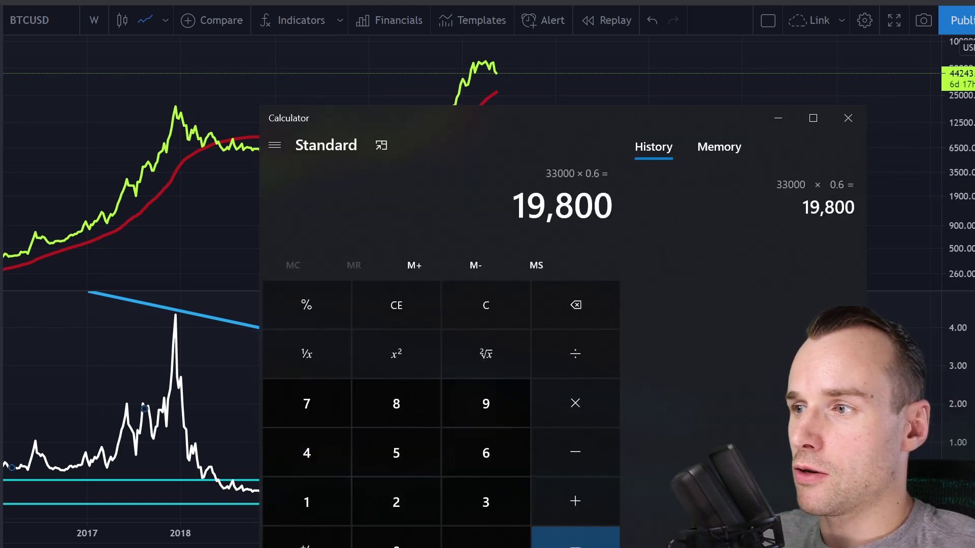
key("alt+Tab")
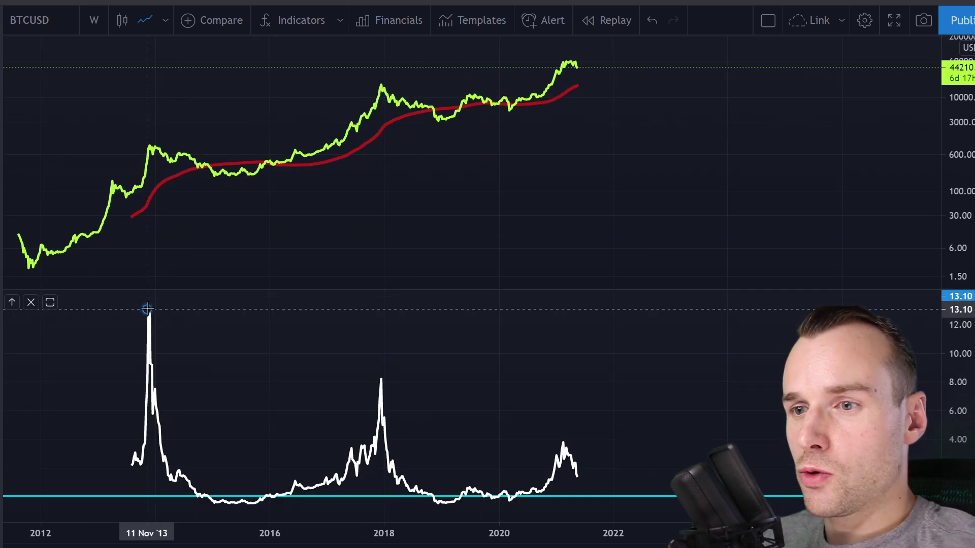
- Drag a falling trendline from the 2013 oscillator peak through the 2018 and 2021 peaks toward 2022
mouse_move(147, 310)
left_mouse_down()
mouse_move(483, 442)
mouse_move(651, 457)
mouse_move(731, 497)
left_mouse_up()
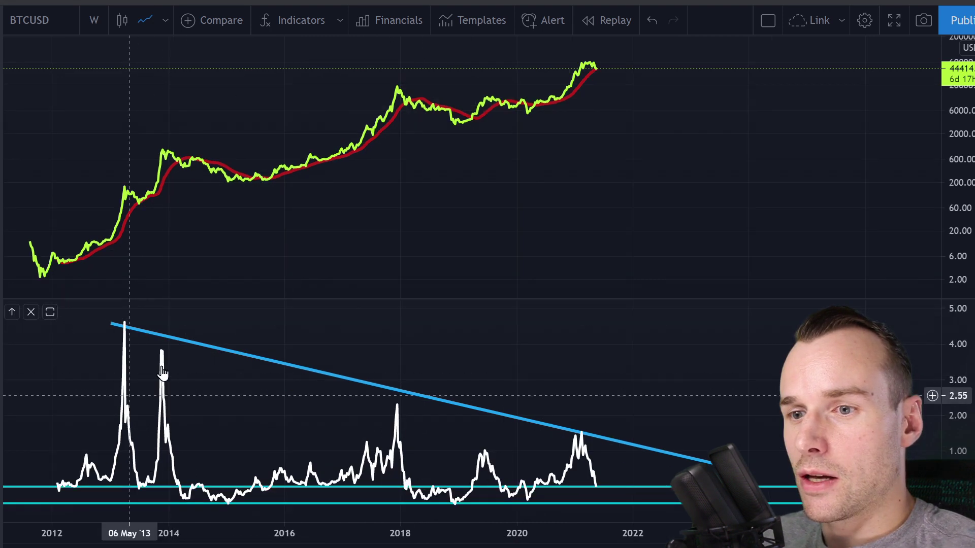
- Delete the lower cyan horizontal level and zoom the chart in and out
left_click(241, 503)
key("Delete")
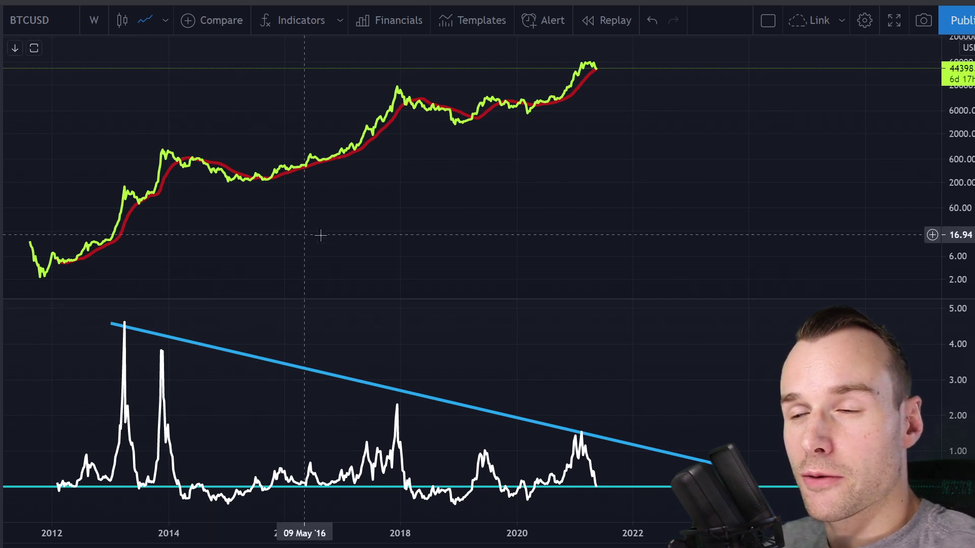
scroll(574, 127, "up", 4)
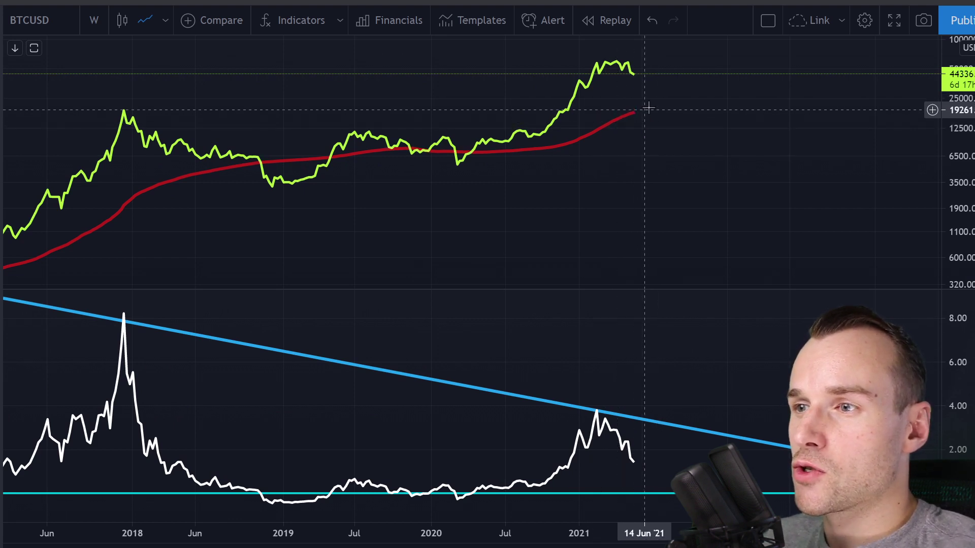
scroll(584, 246, "down", 4)
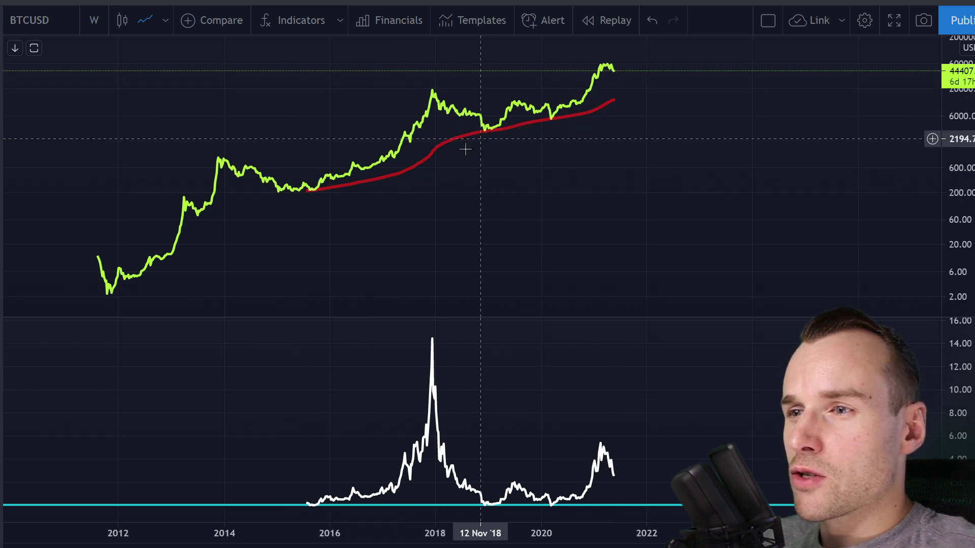
scroll(437, 193, "up", 5)
scroll(291, 274, "left", 5)
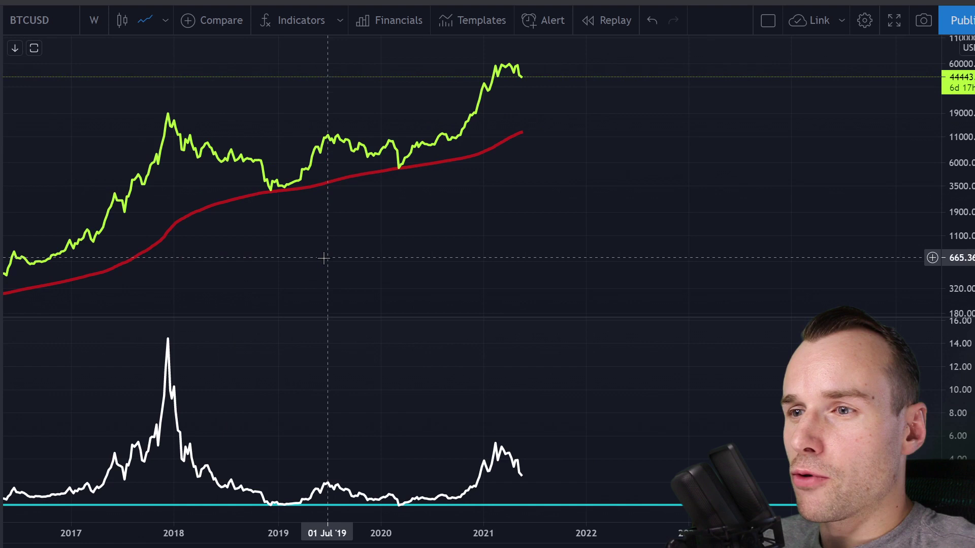
scroll(288, 324, "left", 1)
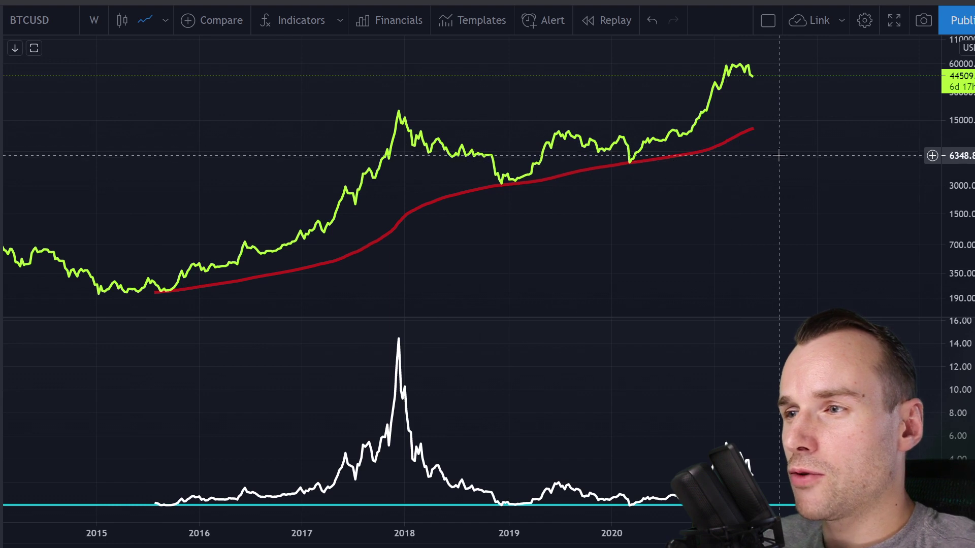
scroll(751, 153, "right", 6)
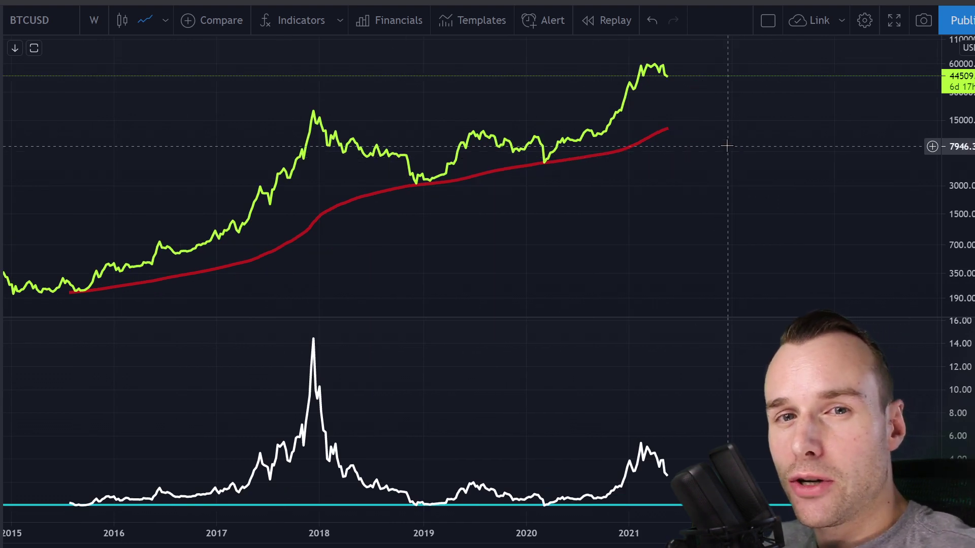
scroll(680, 152, "right", 6)
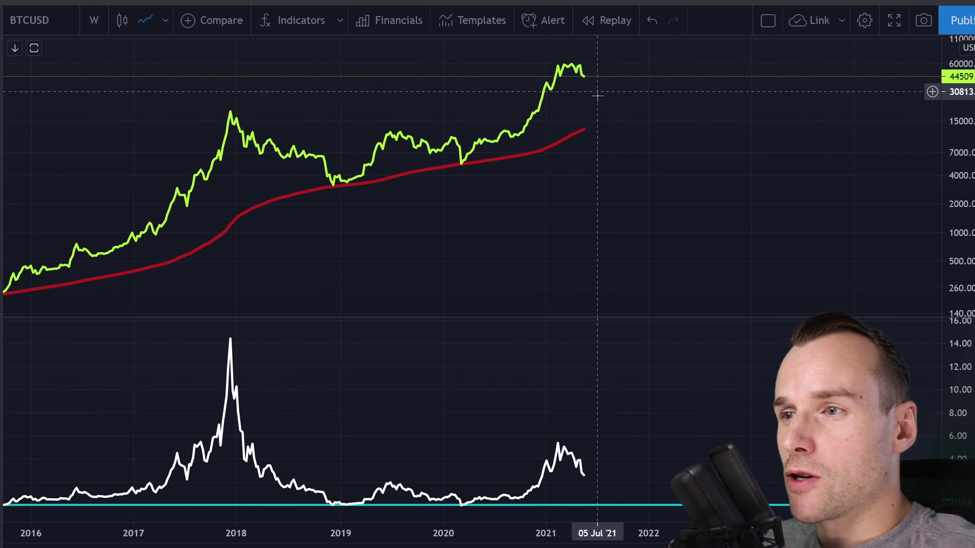
scroll(659, 142, "down", 2)
scroll(661, 142, "down", 3)
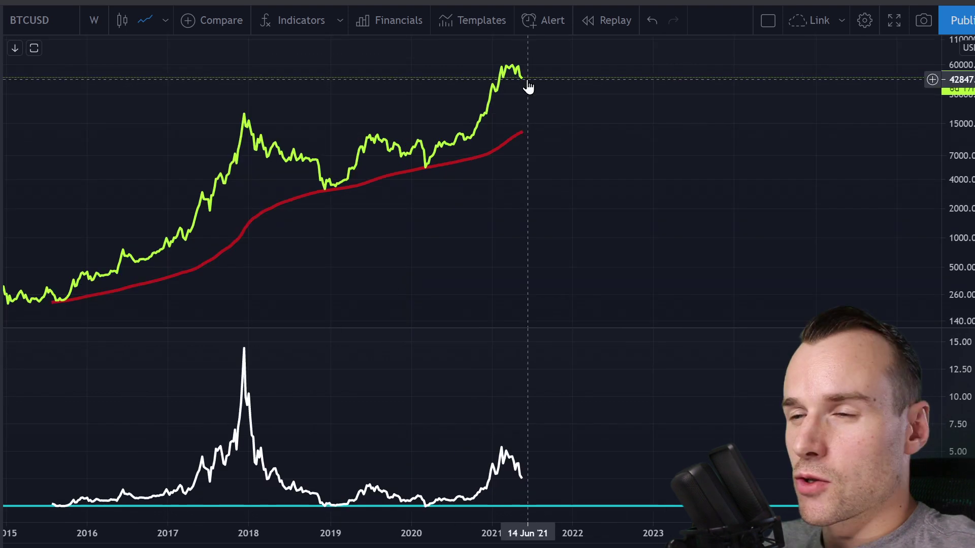
- Measure the ~83% drawdown from the Dec 2017 peak to the Dec 2018 low, and the drop from the 2021 peak
left_click(529, 81, "shift")
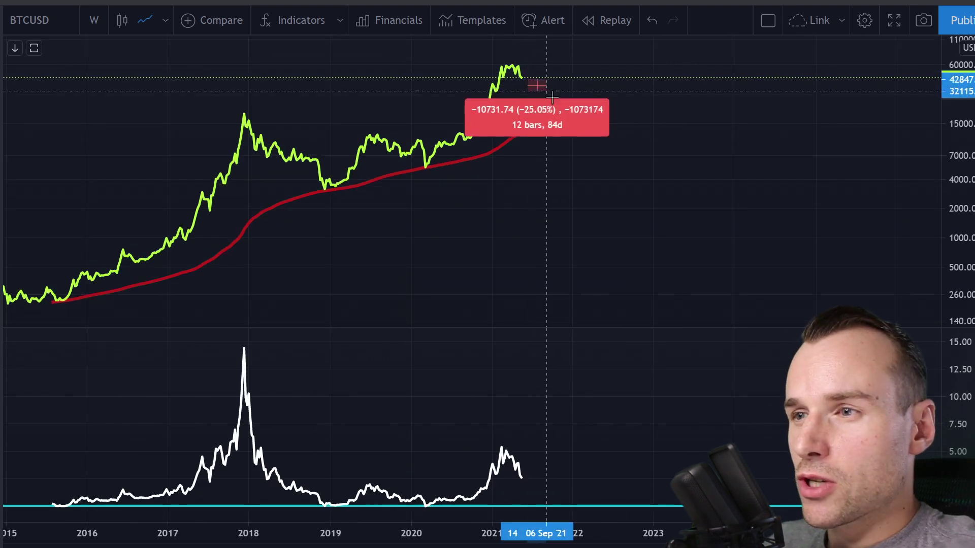
left_click(542, 127)
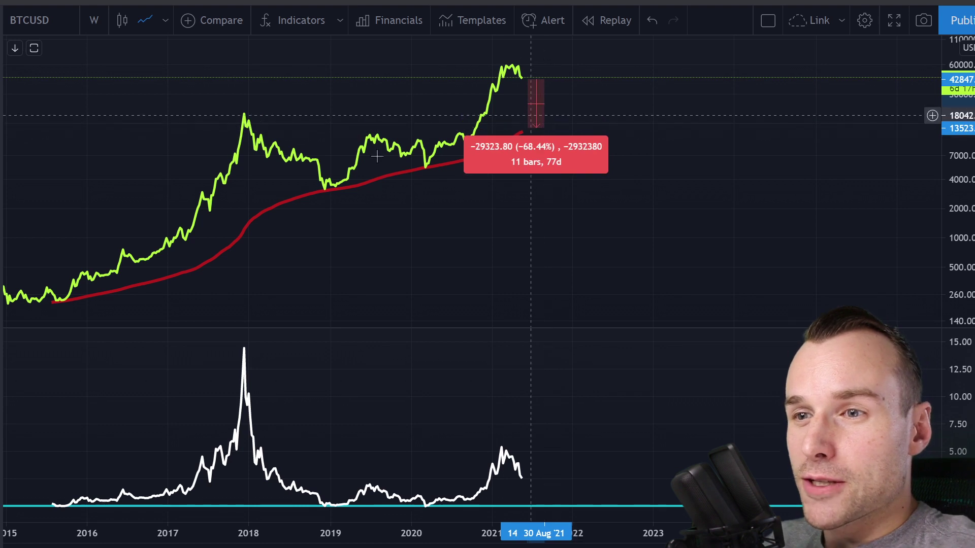
left_click(266, 220)
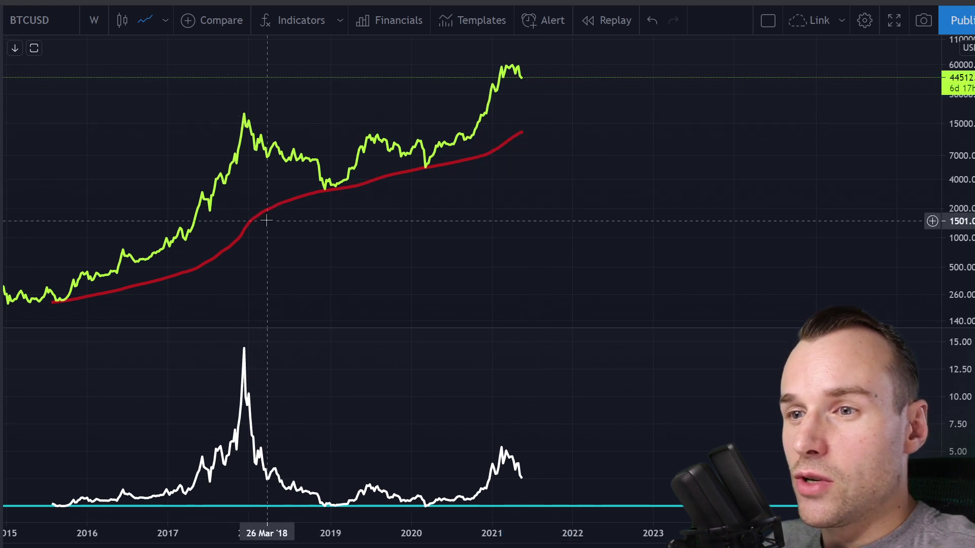
left_click(244, 116)
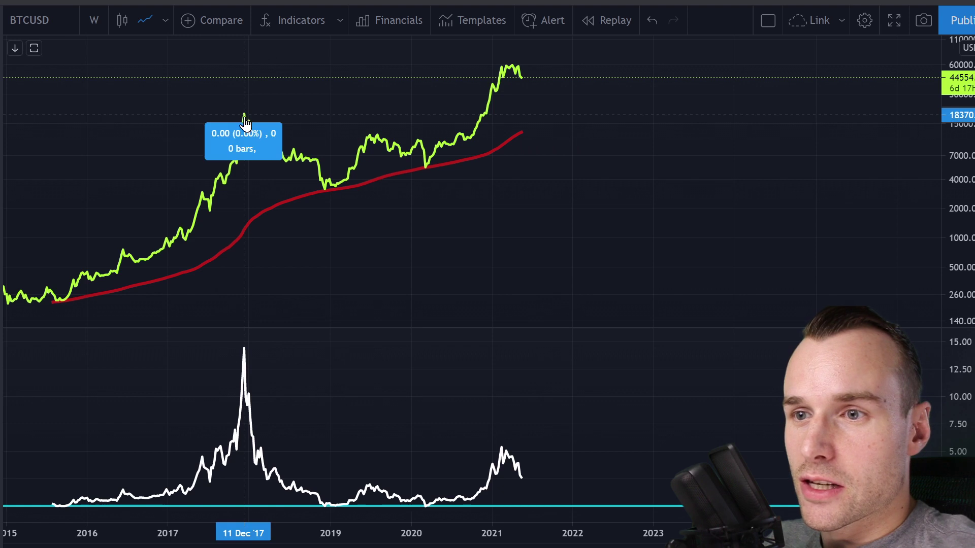
left_click(326, 190)
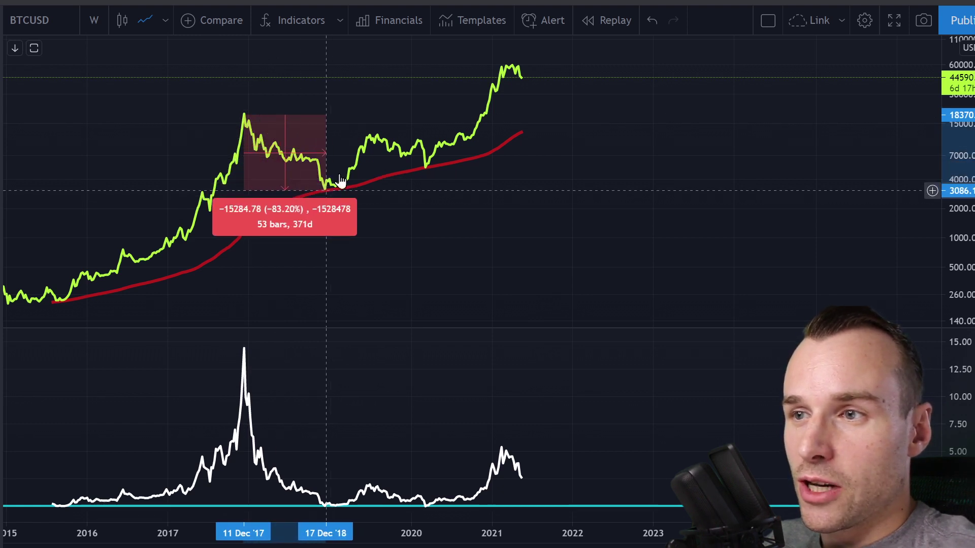
left_click(514, 72)
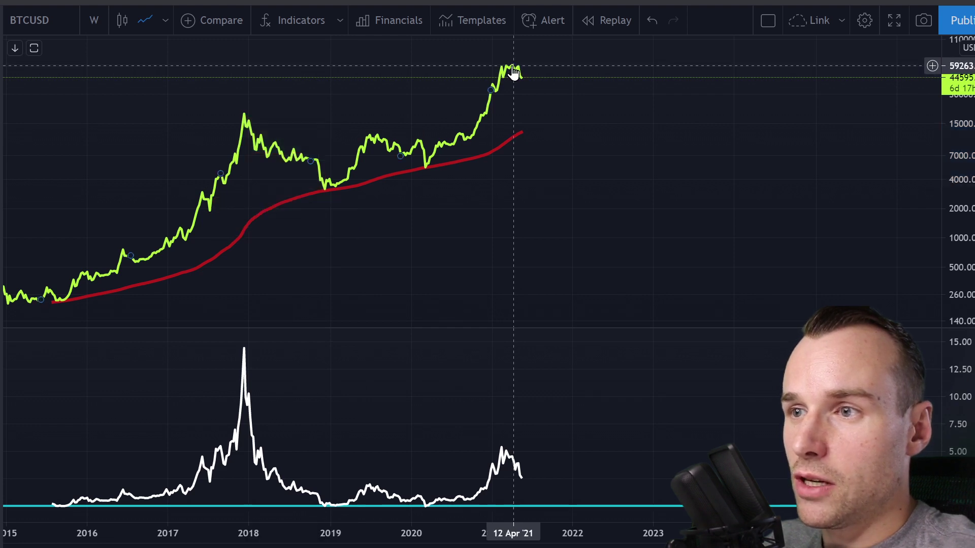
left_click(513, 64, "shift")
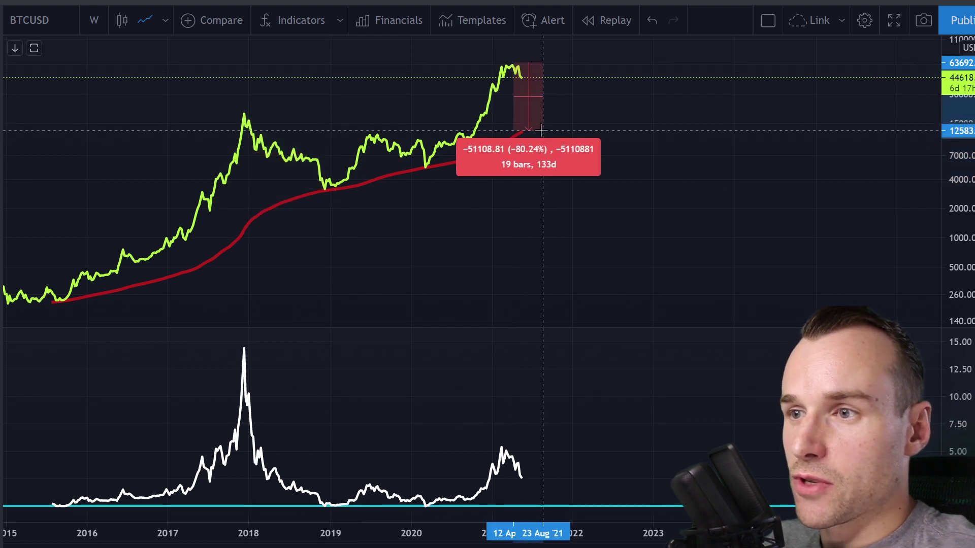
left_click(547, 124)
key("Escape")
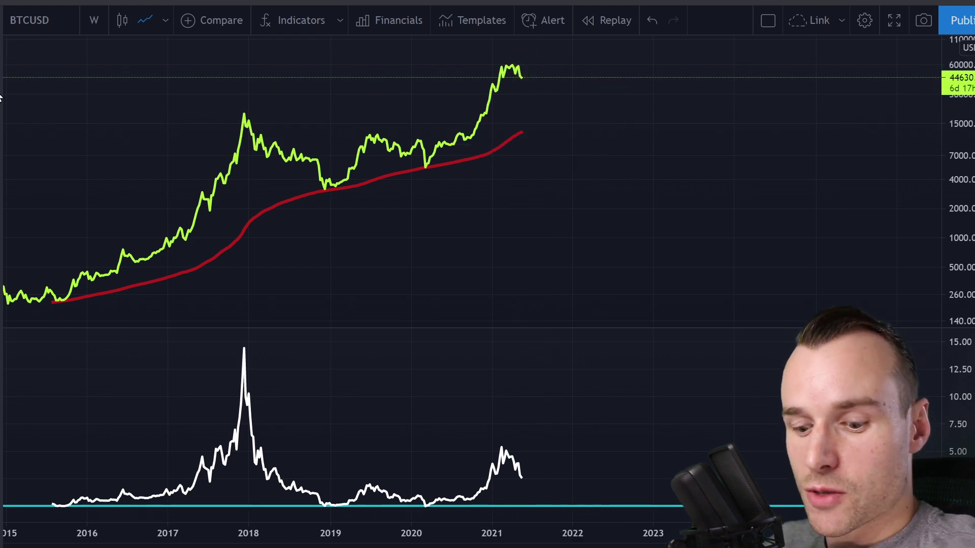
- Draw a blue trendline from the moving average at Dec 2020 to about 76,000 at Dec 2022
left_click(487, 153)
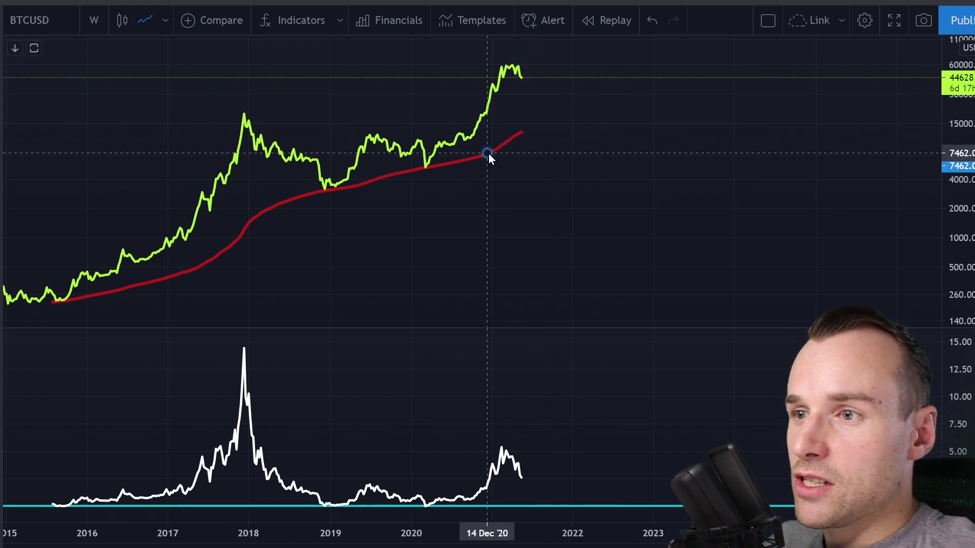
left_click(650, 54)
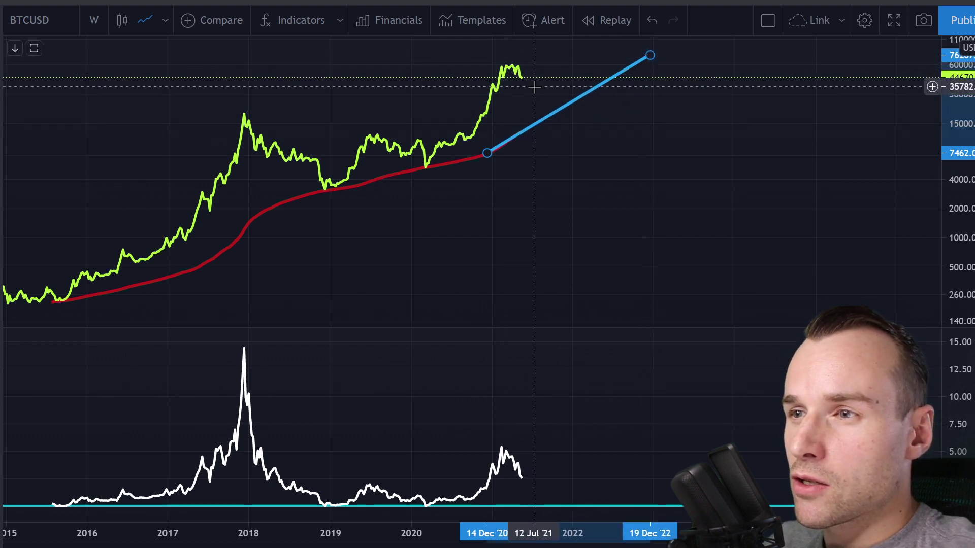
left_click(526, 85)
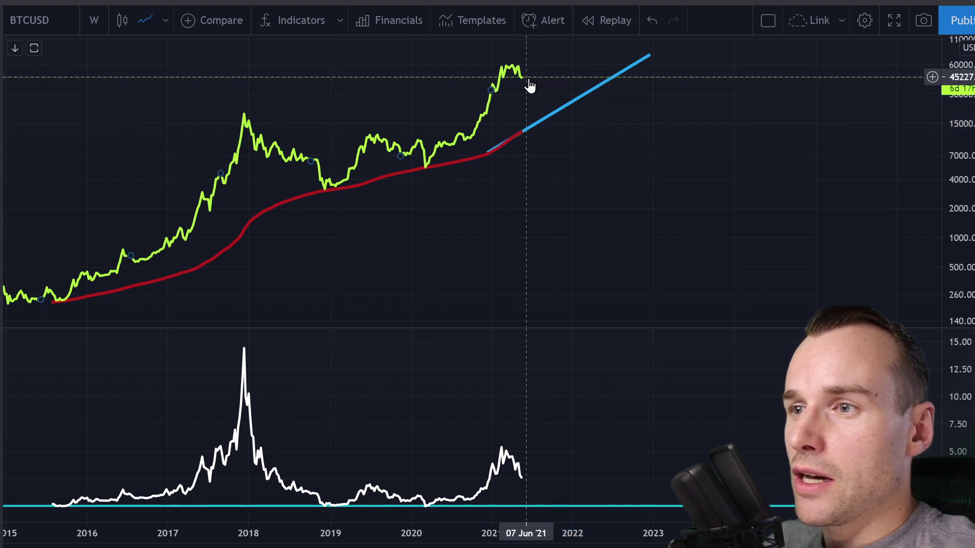
- Measure the distance from the current price up to the projected trendline, then clear it
left_click(526, 77, "shift")
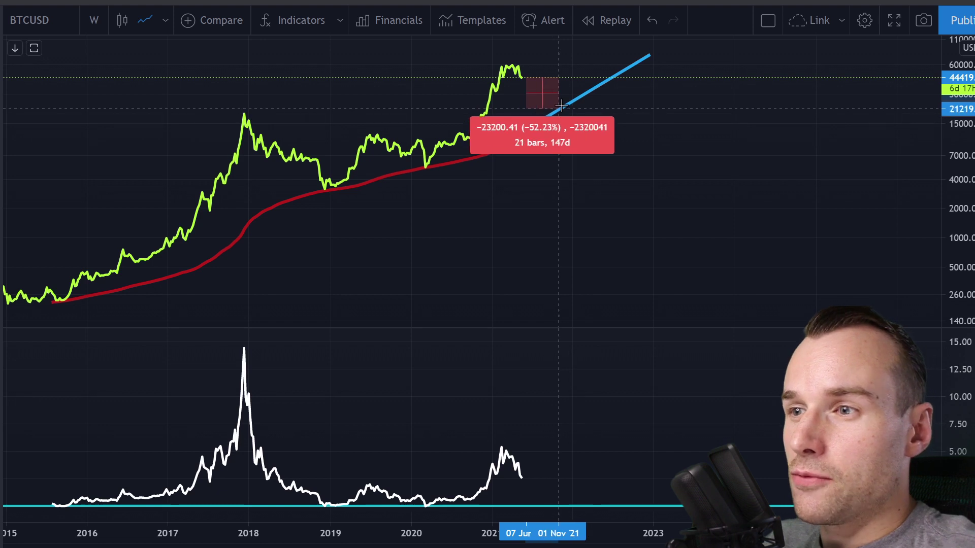
left_click(561, 104)
left_click(572, 77)
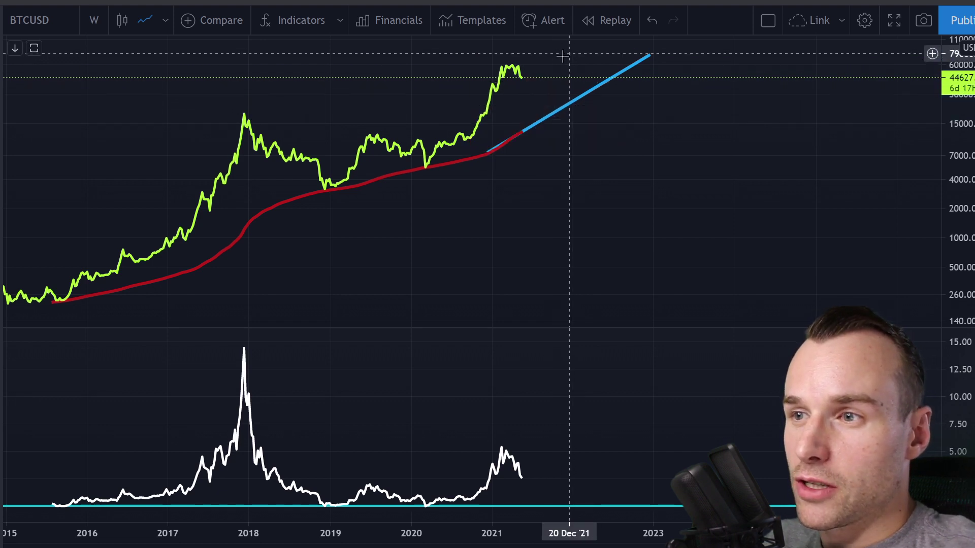